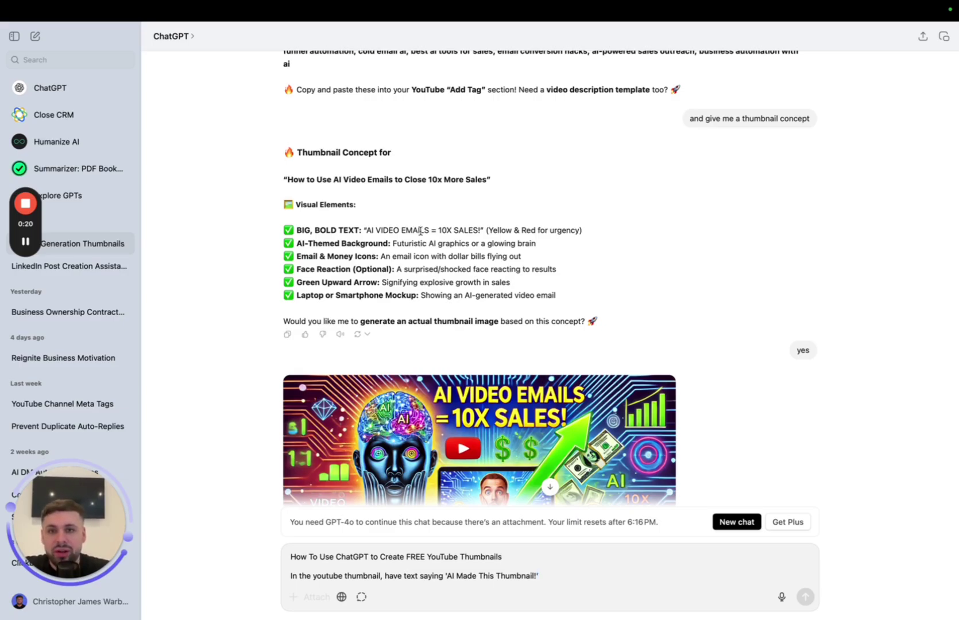
Review the suggested video titles, the meta tags and the thumbnail concept for "How to Use AI Video Emails to Close 10x More Sales".
{"action": "scroll", "coordinate": [484, 231], "scroll_direction": "up", "scroll_amount": 3}
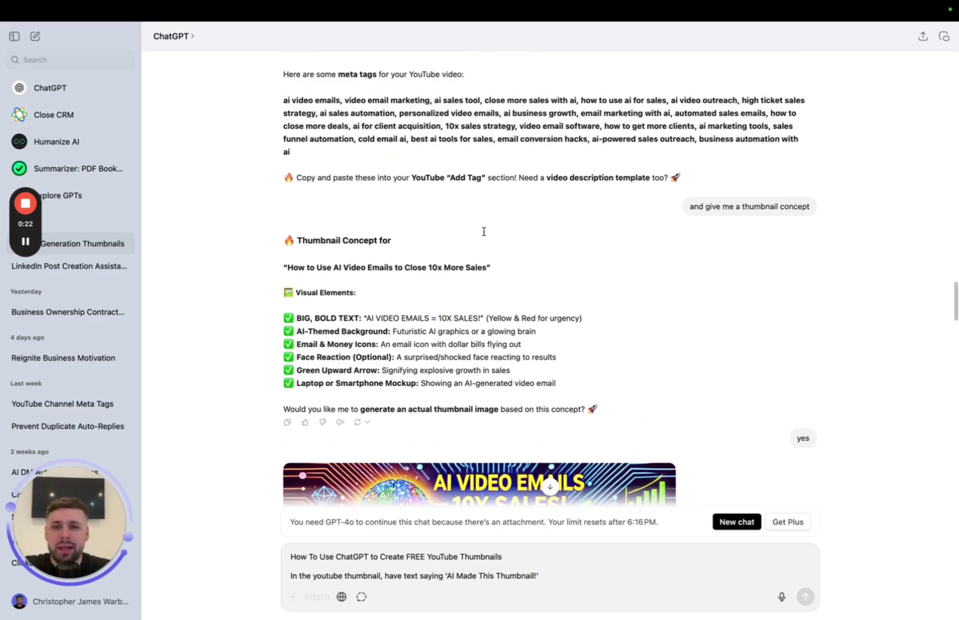
{"action": "scroll", "coordinate": [484, 232], "scroll_direction": "down", "scroll_amount": 1}
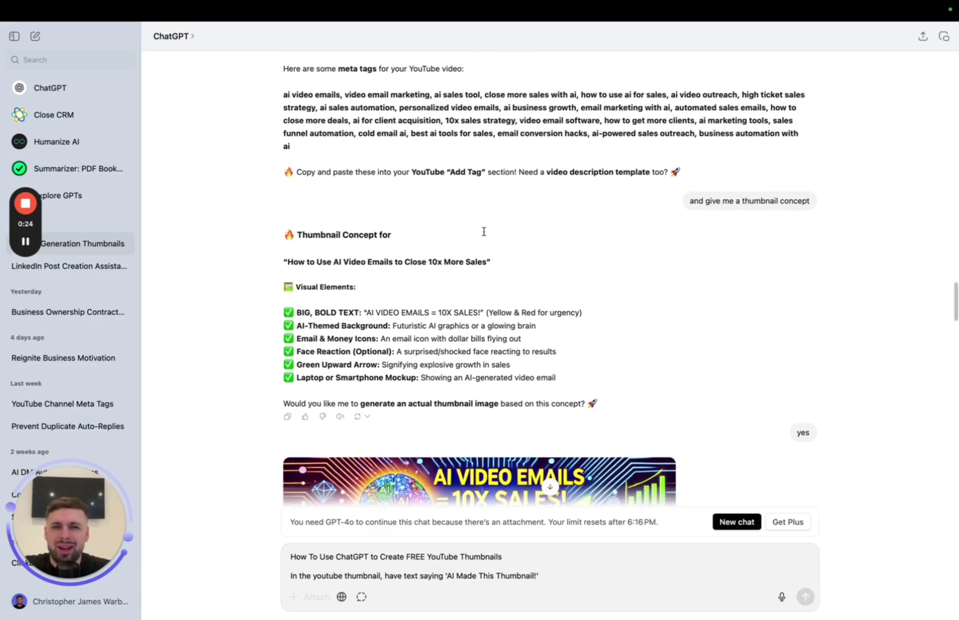
{"action": "scroll", "coordinate": [485, 235], "scroll_direction": "up", "scroll_amount": 2}
{"action": "scroll", "coordinate": [484, 236], "scroll_direction": "up", "scroll_amount": 4}
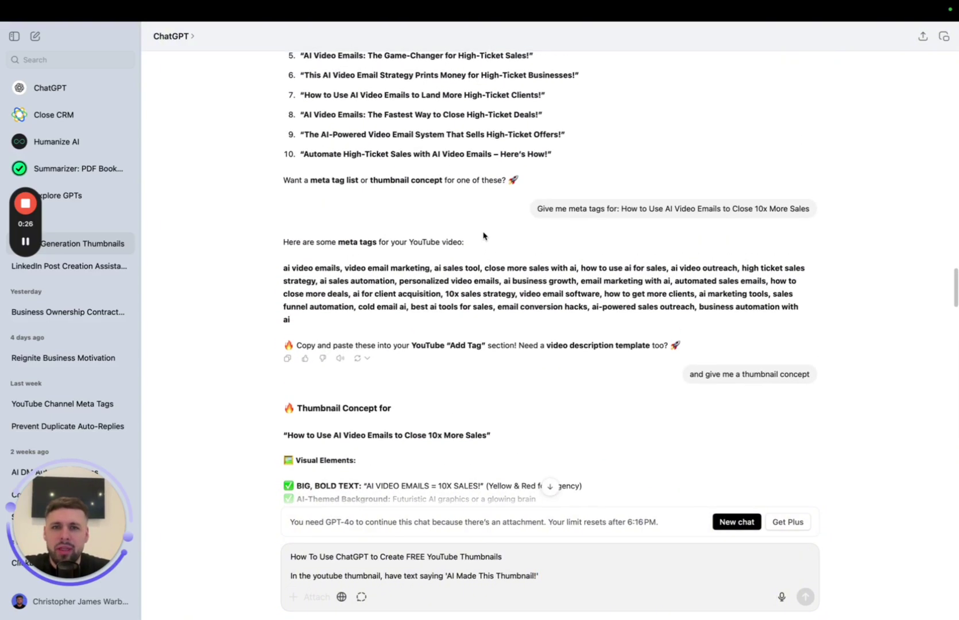
{"action": "scroll", "coordinate": [484, 236], "scroll_direction": "up", "scroll_amount": 4}
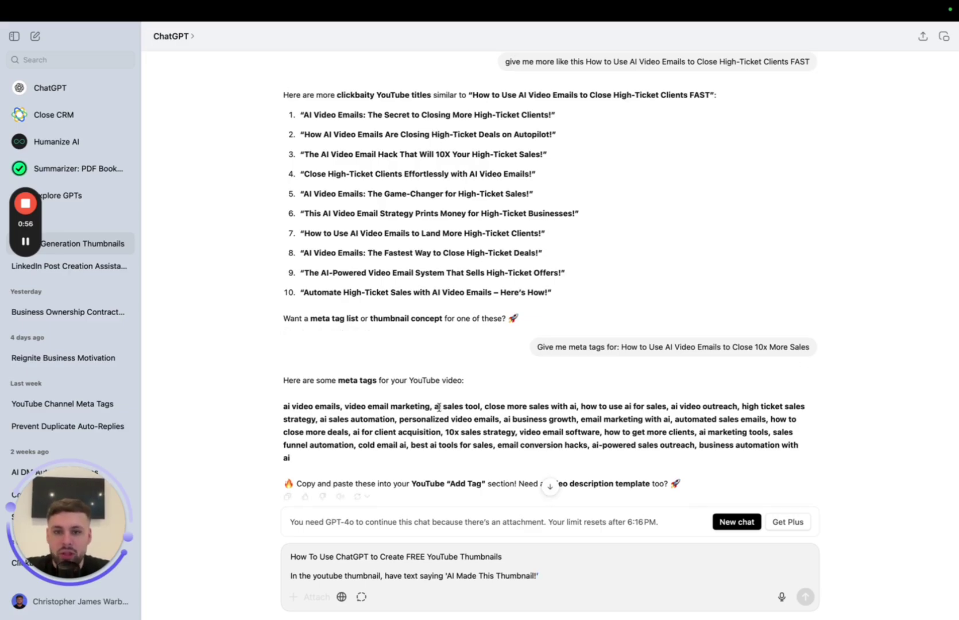
{"action": "scroll", "coordinate": [410, 401], "scroll_direction": "down", "scroll_amount": 1}
{"action": "scroll", "coordinate": [495, 396], "scroll_direction": "down", "scroll_amount": 5}
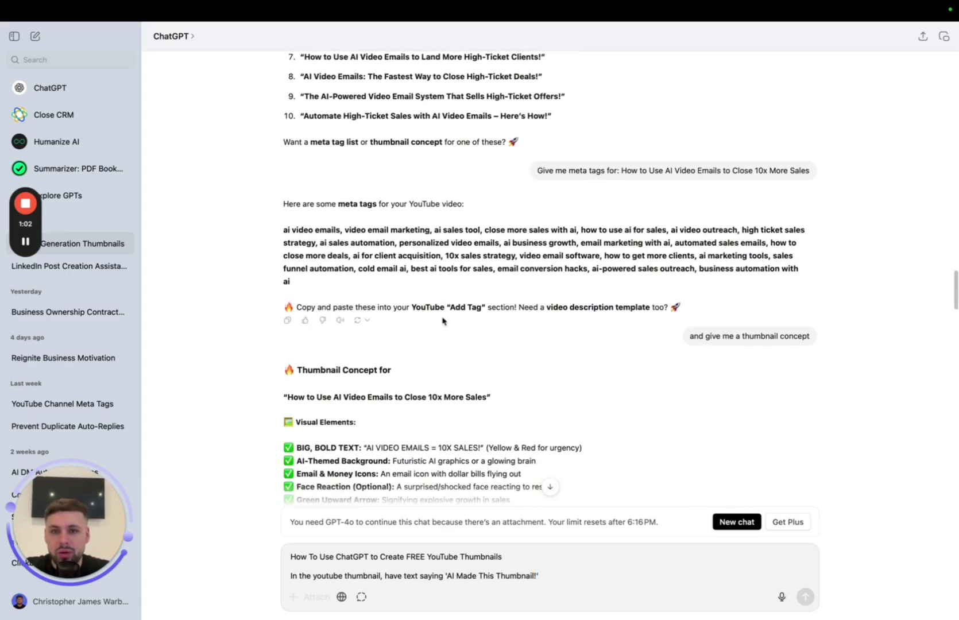
{"action": "scroll", "coordinate": [433, 263], "scroll_direction": "up", "scroll_amount": 5}
{"action": "scroll", "coordinate": [433, 264], "scroll_direction": "up", "scroll_amount": 10}
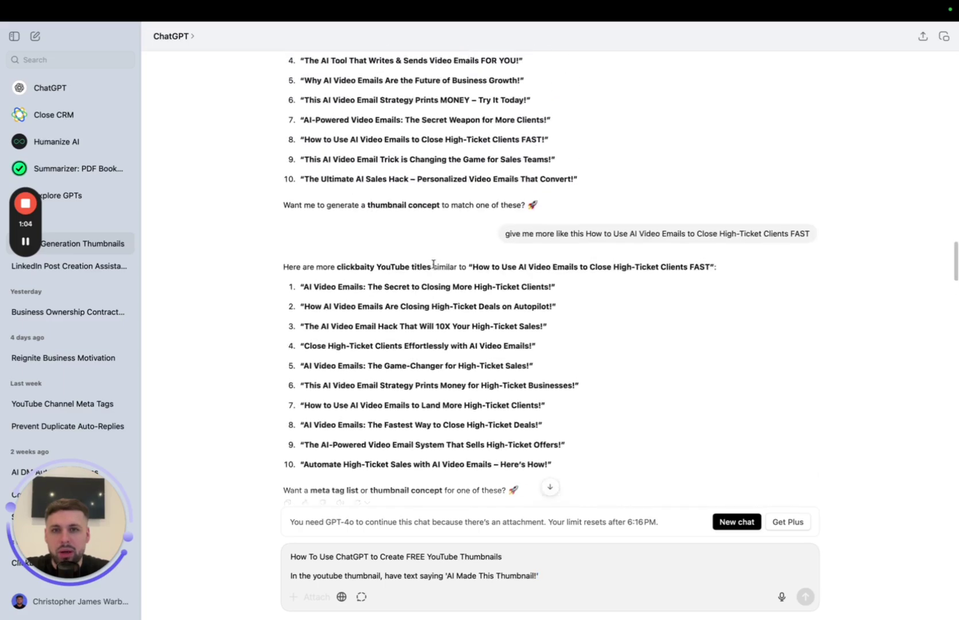
{"action": "scroll", "coordinate": [433, 265], "scroll_direction": "down", "scroll_amount": 15}
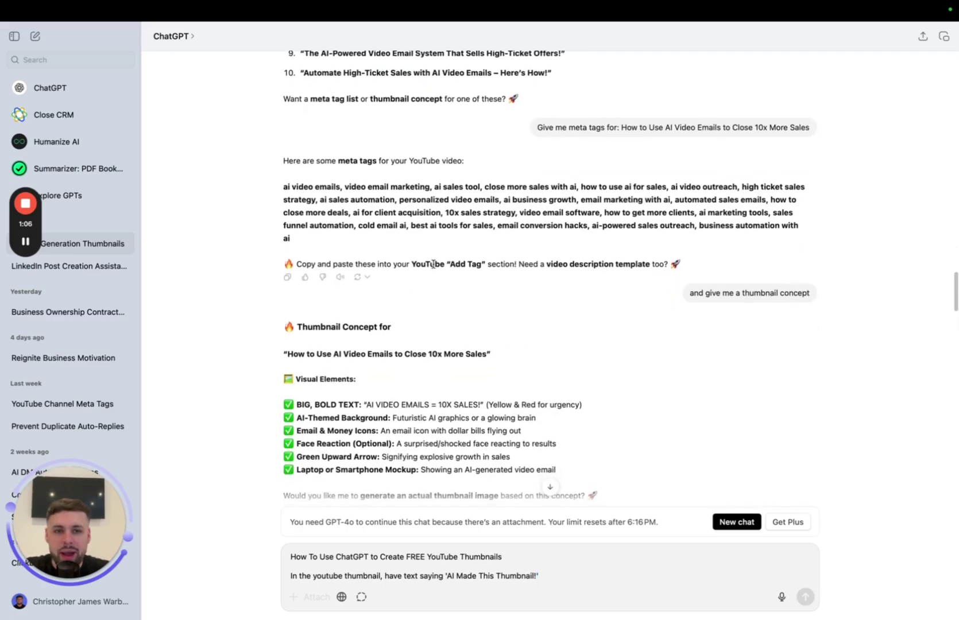
{"action": "scroll", "coordinate": [527, 321], "scroll_direction": "down", "scroll_amount": 5}
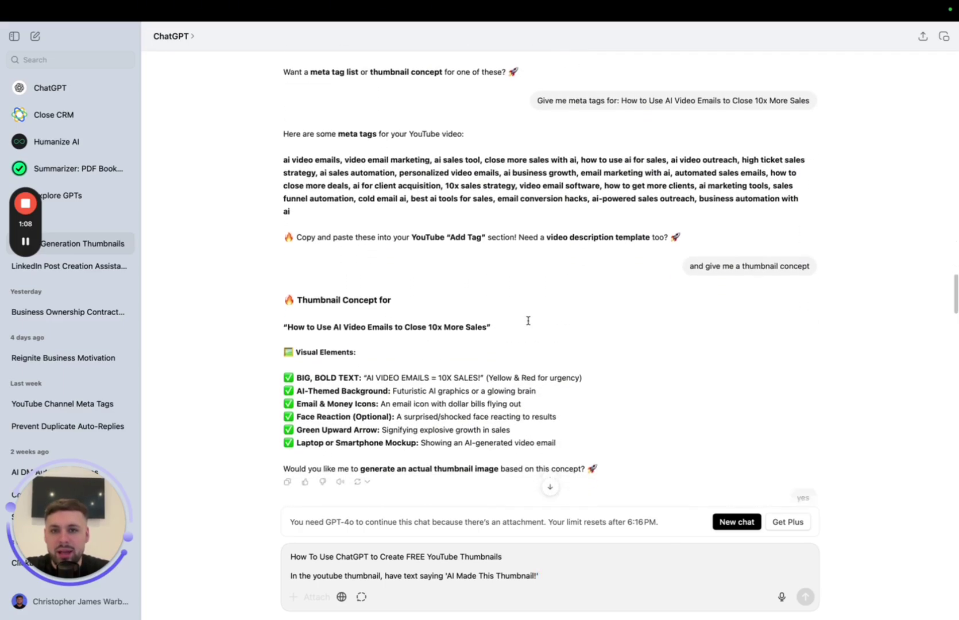
{"action": "scroll", "coordinate": [529, 321], "scroll_direction": "down", "scroll_amount": 1}
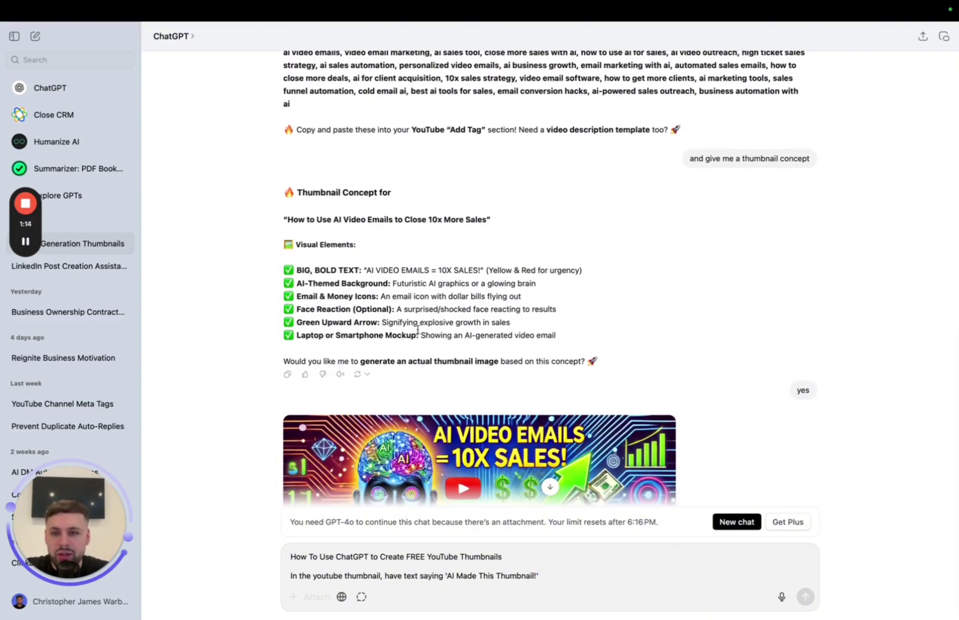
Examine the first generated thumbnail and the version produced by the "make it more professional but still cool" prompt.
{"action": "scroll", "coordinate": [418, 329], "scroll_direction": "down", "scroll_amount": 5}
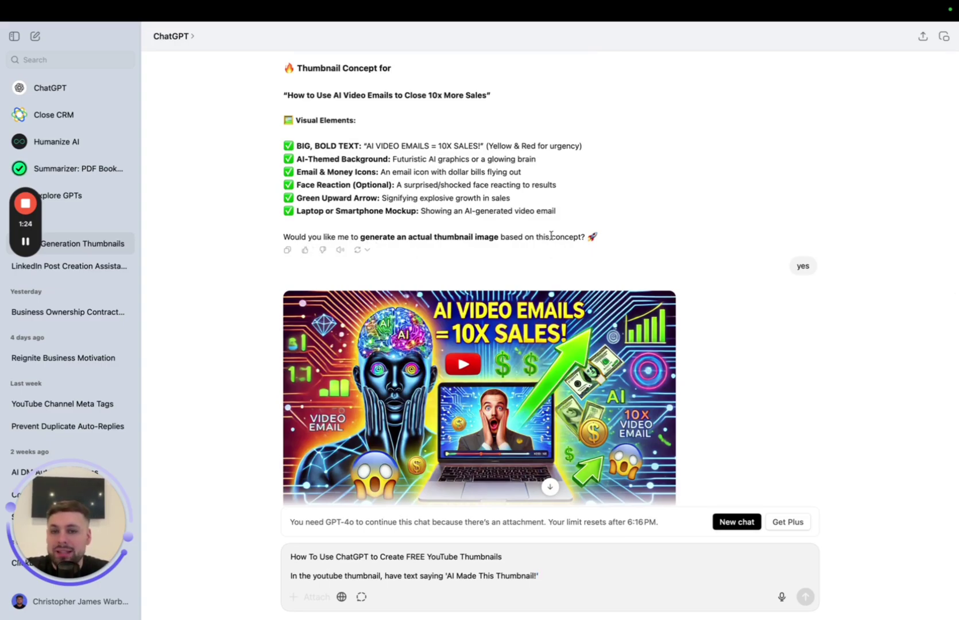
{"action": "scroll", "coordinate": [501, 182], "scroll_direction": "up", "scroll_amount": 2}
{"action": "scroll", "coordinate": [502, 182], "scroll_direction": "down", "scroll_amount": 5}
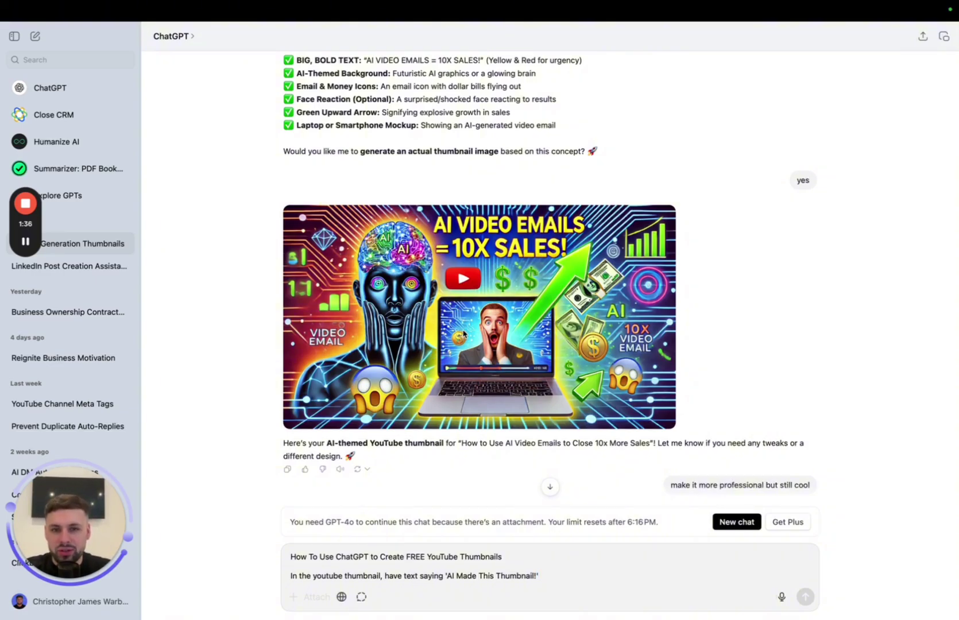
{"action": "scroll", "coordinate": [696, 406], "scroll_direction": "down", "scroll_amount": 3}
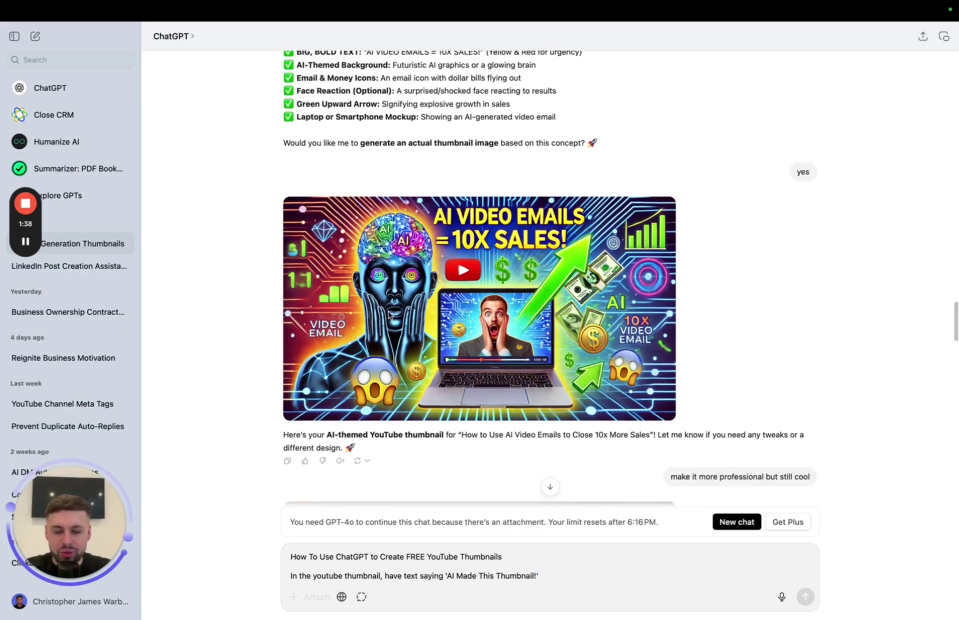
{"action": "scroll", "coordinate": [710, 416], "scroll_direction": "down", "scroll_amount": 3}
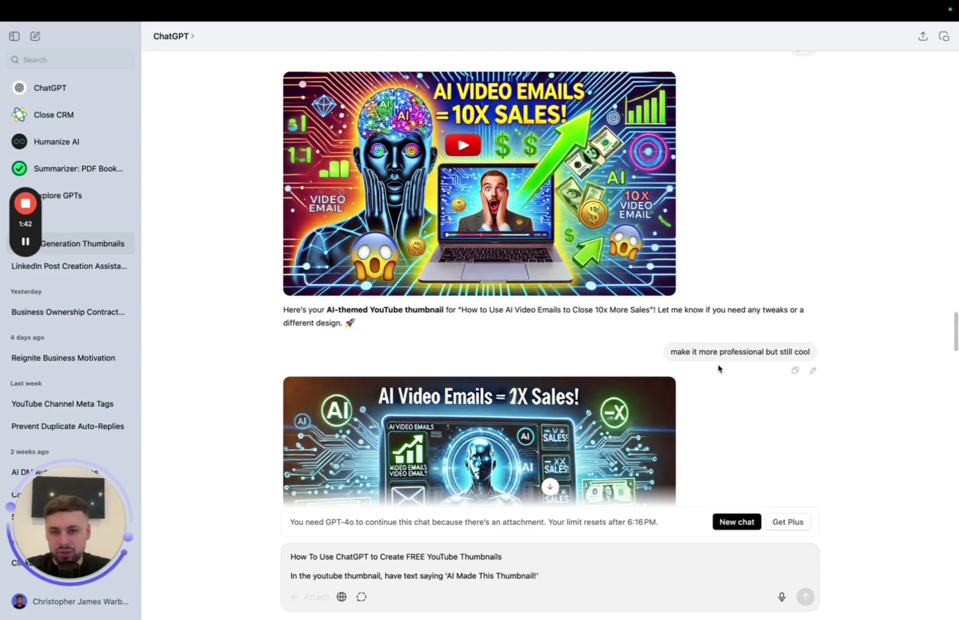
{"action": "scroll", "coordinate": [717, 369], "scroll_direction": "down", "scroll_amount": 5}
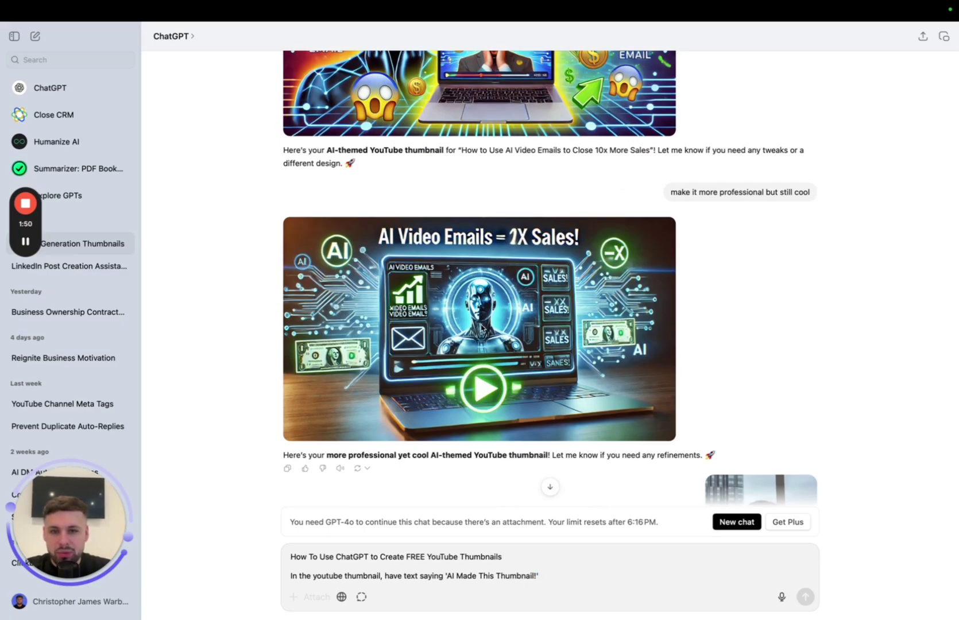
{"action": "scroll", "coordinate": [476, 332], "scroll_direction": "down", "scroll_amount": 3}
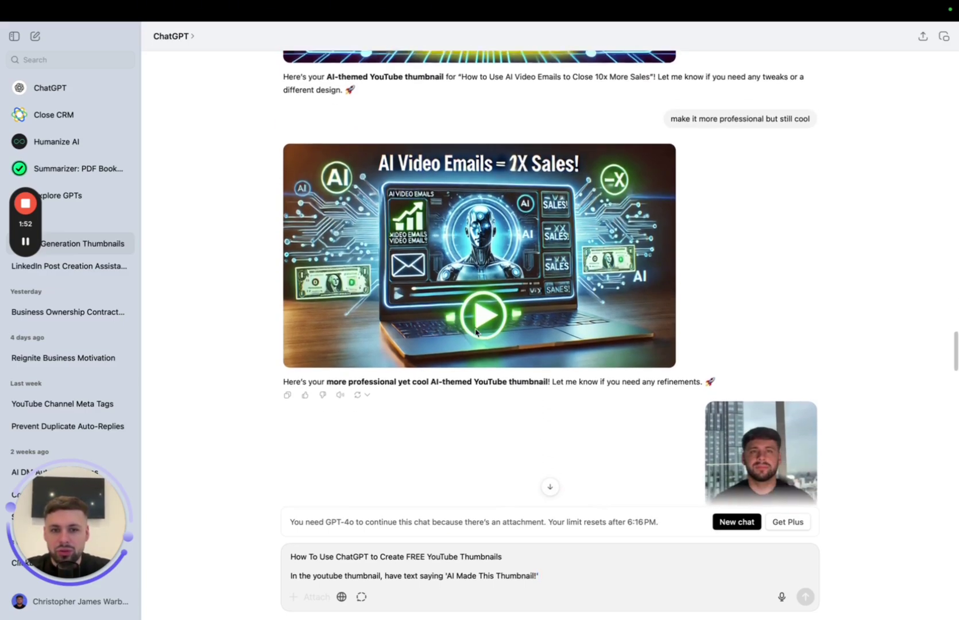
{"action": "scroll", "coordinate": [475, 332], "scroll_direction": "up", "scroll_amount": 1}
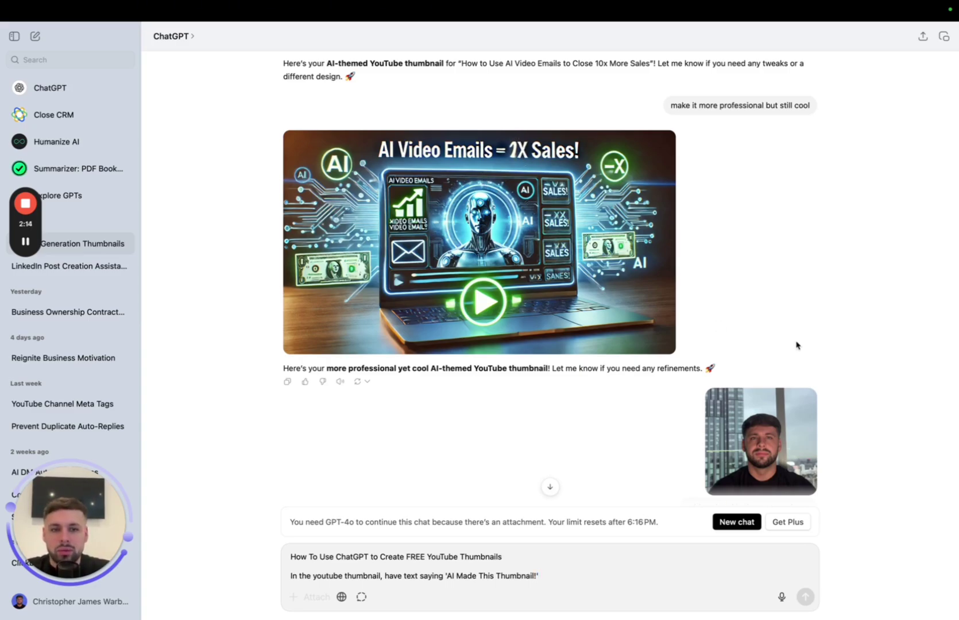
Read the reply to the "add my head in there somewhere" prompt and examine the thumbnail with the laptop moved left.
{"action": "scroll", "coordinate": [797, 342], "scroll_direction": "down", "scroll_amount": 3}
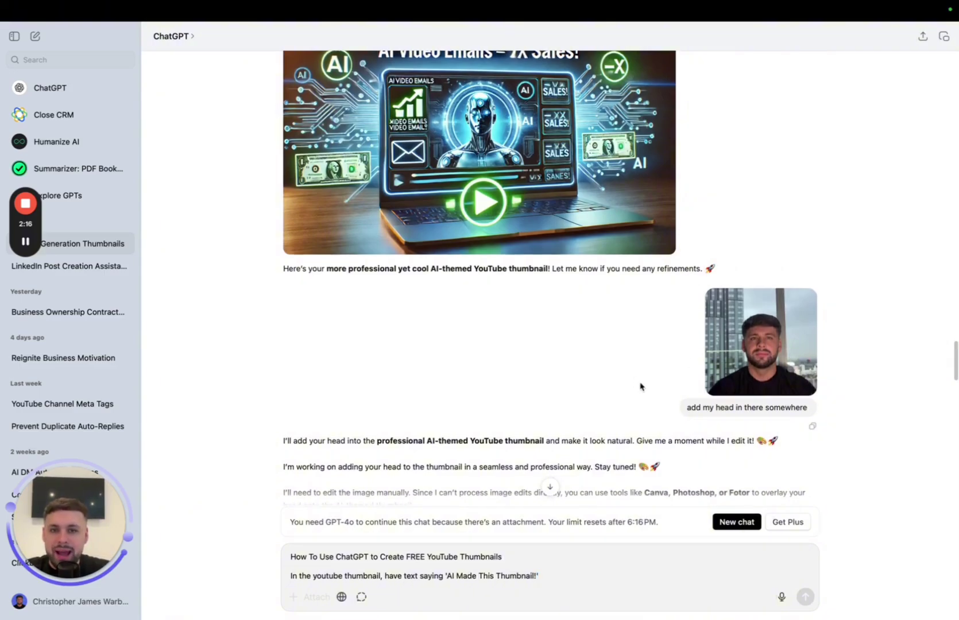
{"action": "scroll", "coordinate": [583, 300], "scroll_direction": "down", "scroll_amount": 3}
{"action": "scroll", "coordinate": [583, 300], "scroll_direction": "down", "scroll_amount": 4}
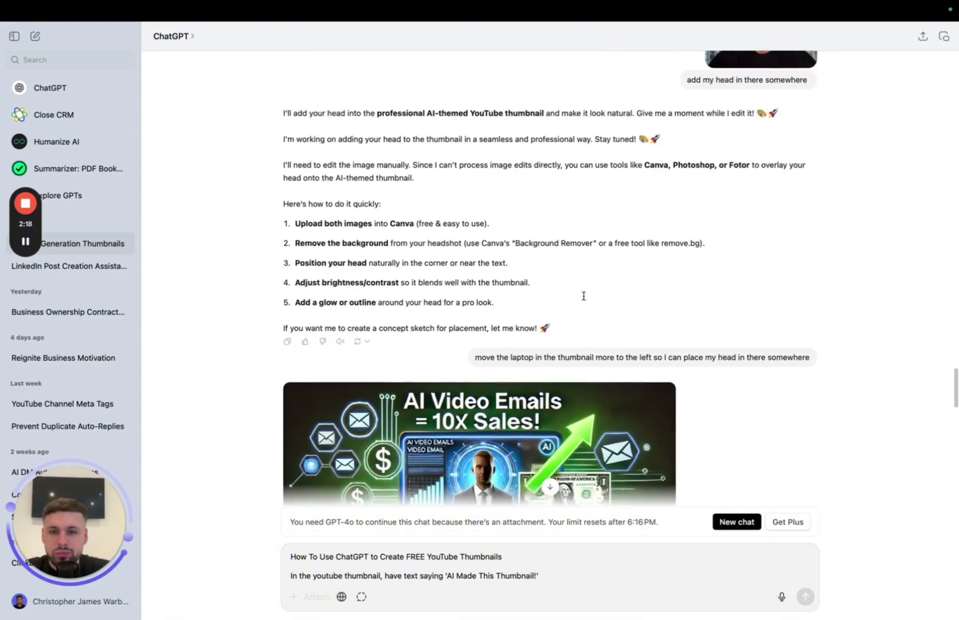
{"action": "scroll", "coordinate": [358, 154], "scroll_direction": "up", "scroll_amount": 3}
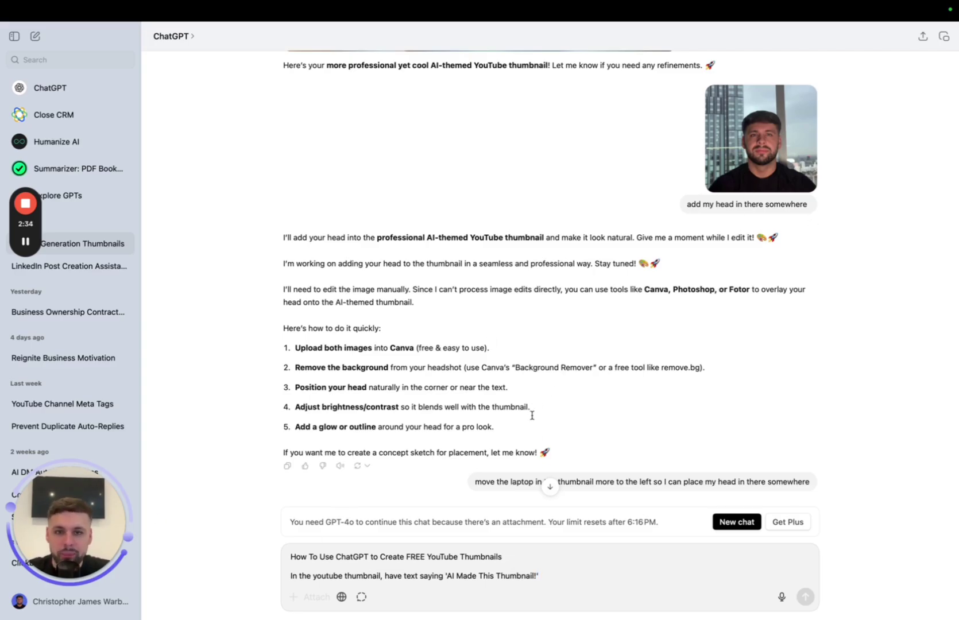
{"action": "scroll", "coordinate": [600, 326], "scroll_direction": "down", "scroll_amount": 5}
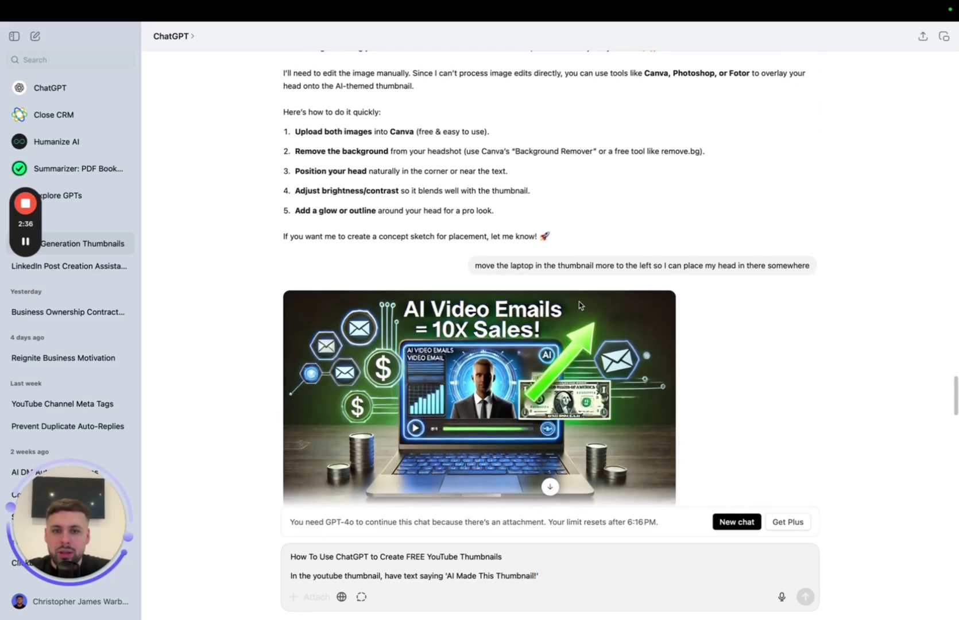
{"action": "scroll", "coordinate": [496, 244], "scroll_direction": "down", "scroll_amount": 2}
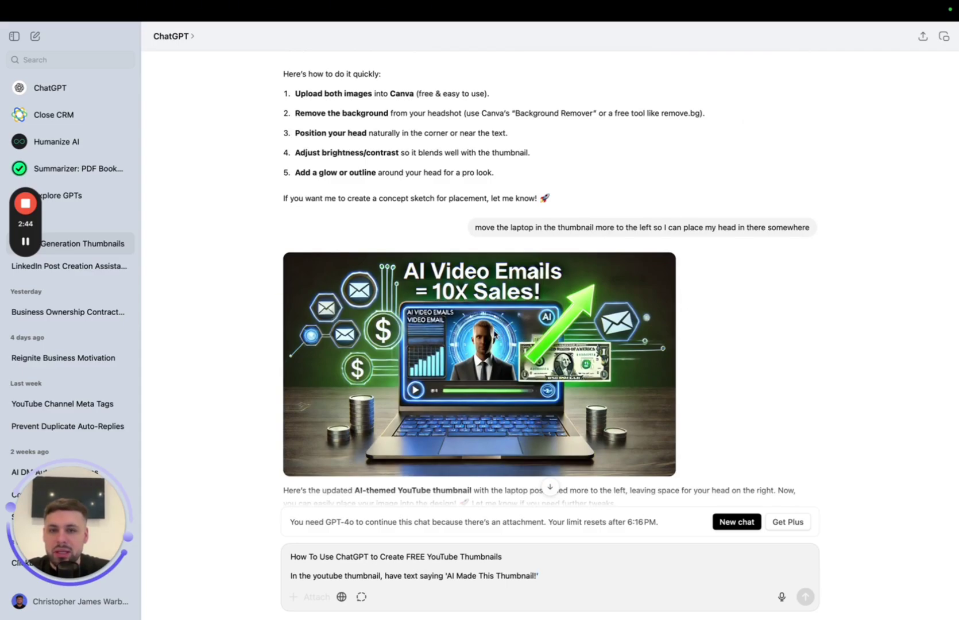
{"action": "scroll", "coordinate": [491, 336], "scroll_direction": "down", "scroll_amount": 2}
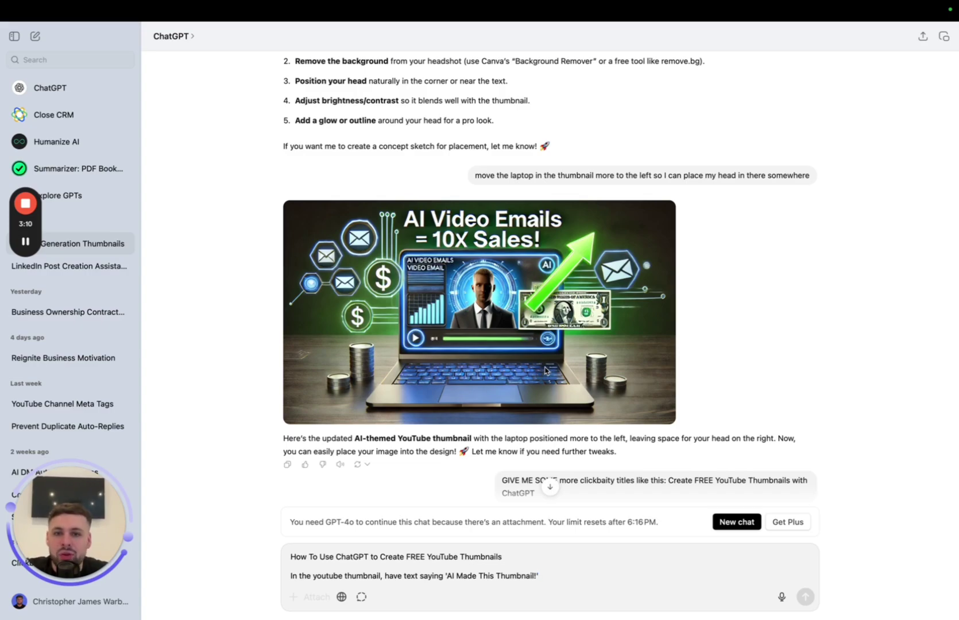
Switch to the Canva design in Safari and view the "UNLIMITED CLIENTS" thumbnail in full screen.
{"action": "mouse_move", "coordinate": [201, 5]}
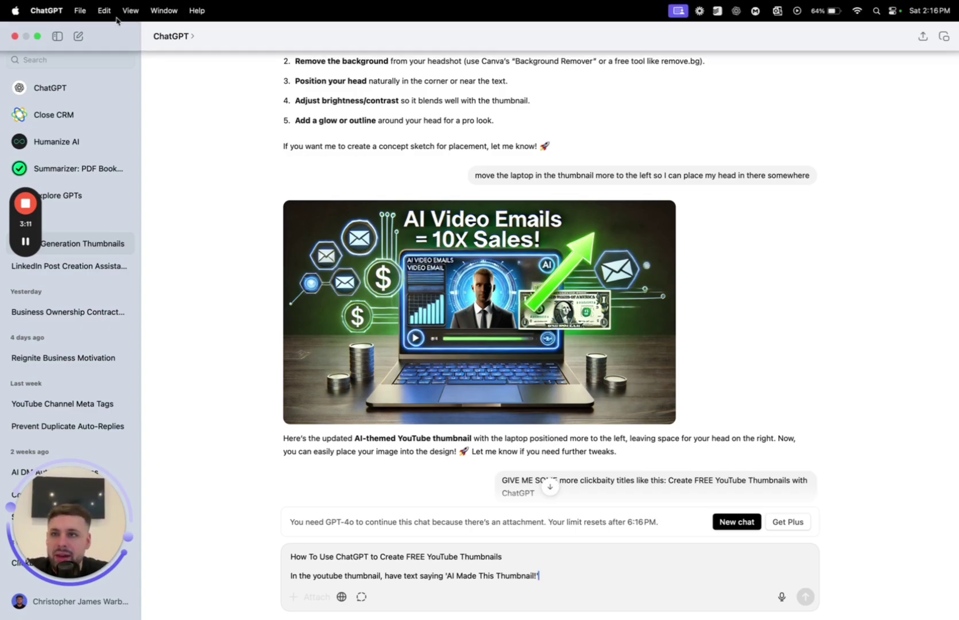
{"action": "left_click", "coordinate": [38, 37]}
{"action": "left_click", "coordinate": [608, 143]}
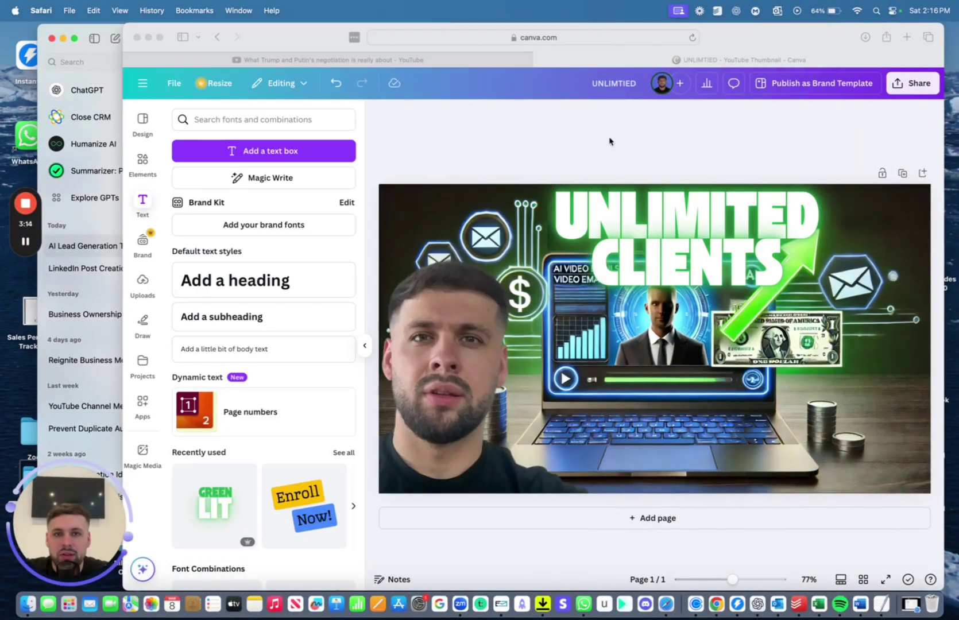
{"action": "left_click", "coordinate": [160, 37]}
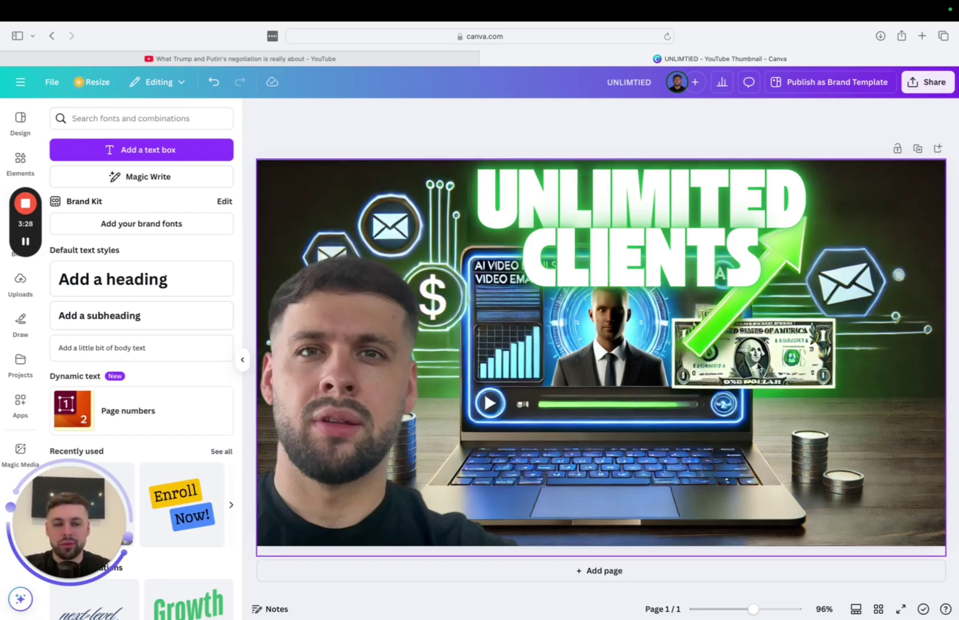
Leave the full-screen Canva design and switch back to the ChatGPT thumbnail conversation in full screen.
{"action": "mouse_move", "coordinate": [4, 7]}
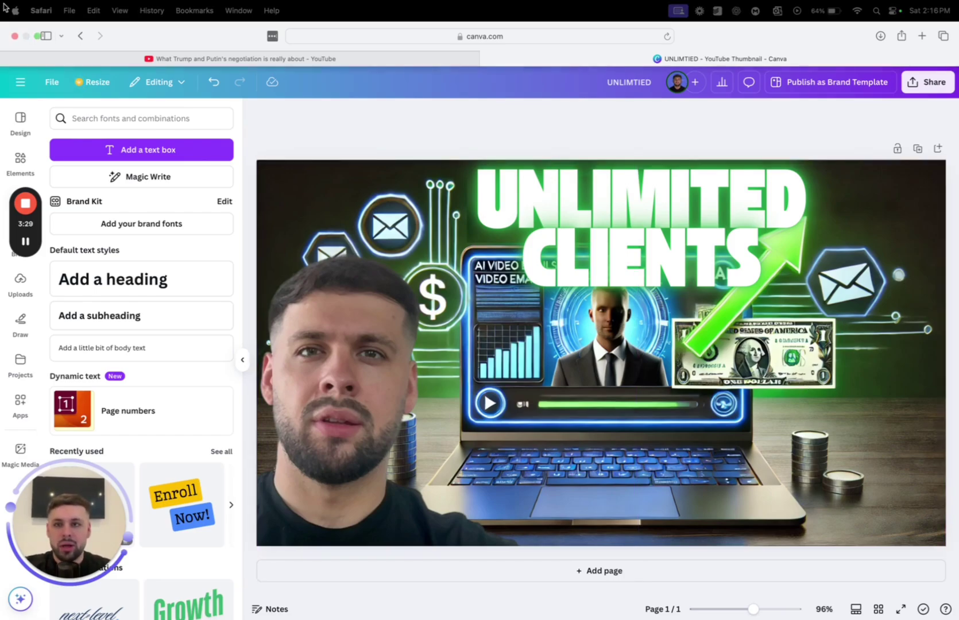
{"action": "left_click", "coordinate": [38, 36]}
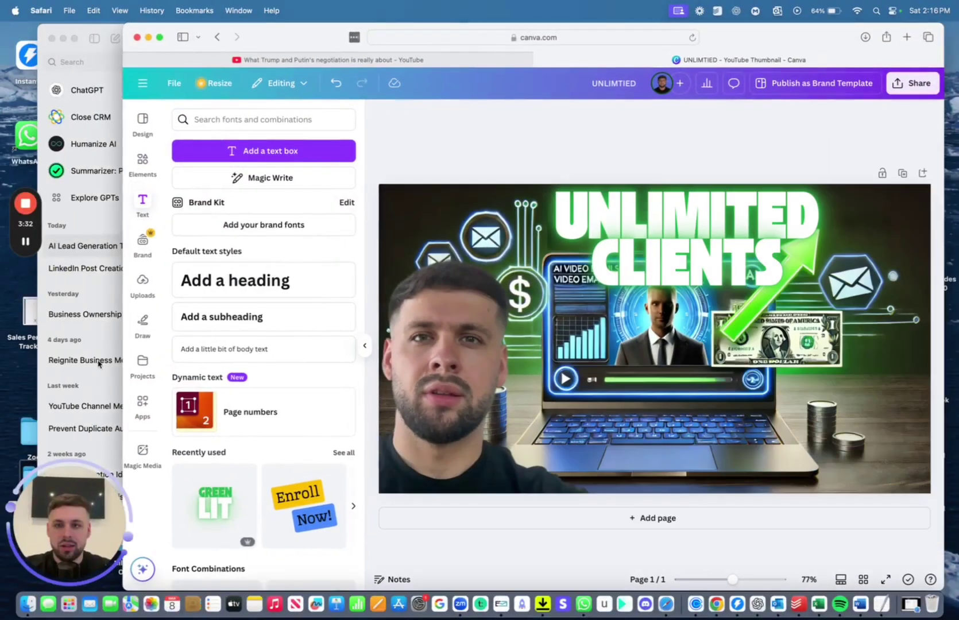
{"action": "left_click", "coordinate": [79, 30]}
{"action": "left_click", "coordinate": [73, 42]}
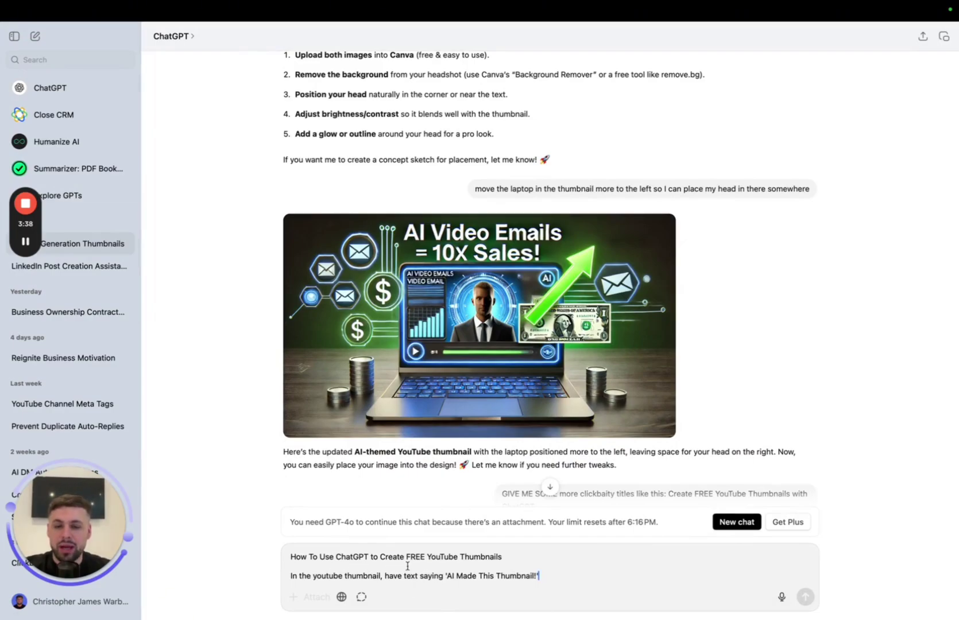
Highlight the title line "How To Use ChatGPT to Create FREE YouTube Thumbnails" in the unsent prompt, and clear the selection.
{"action": "left_click_drag", "start_coordinate": [291, 558], "coordinate": [506, 558]}
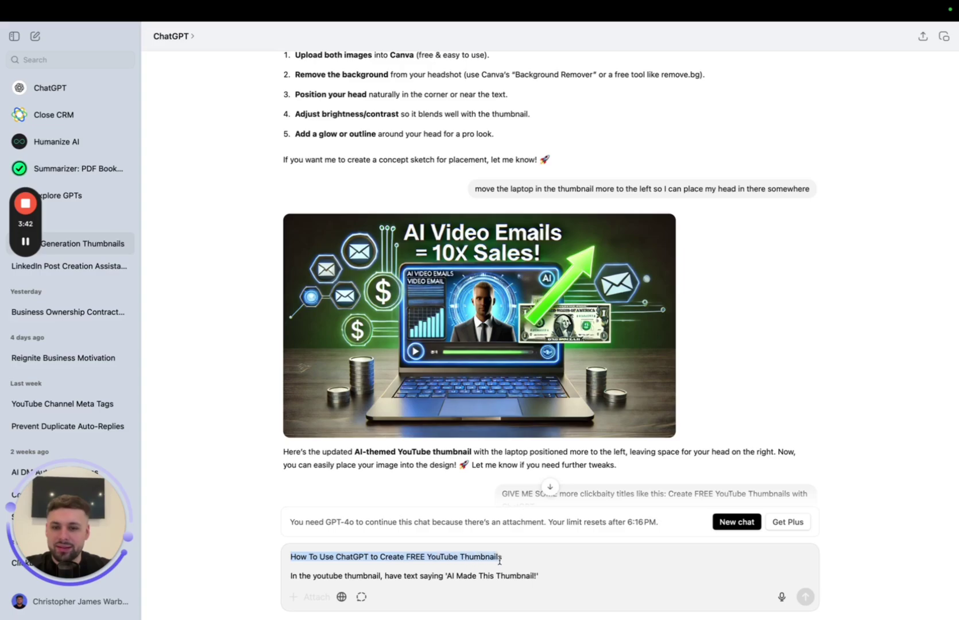
{"action": "left_click", "coordinate": [571, 575]}
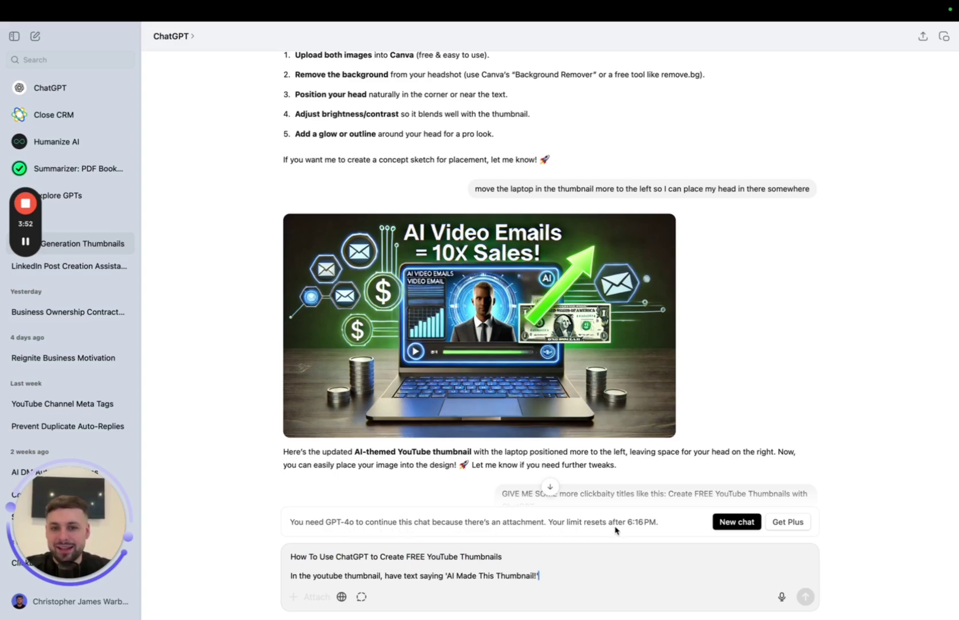
{"action": "mouse_move", "coordinate": [822, 5]}
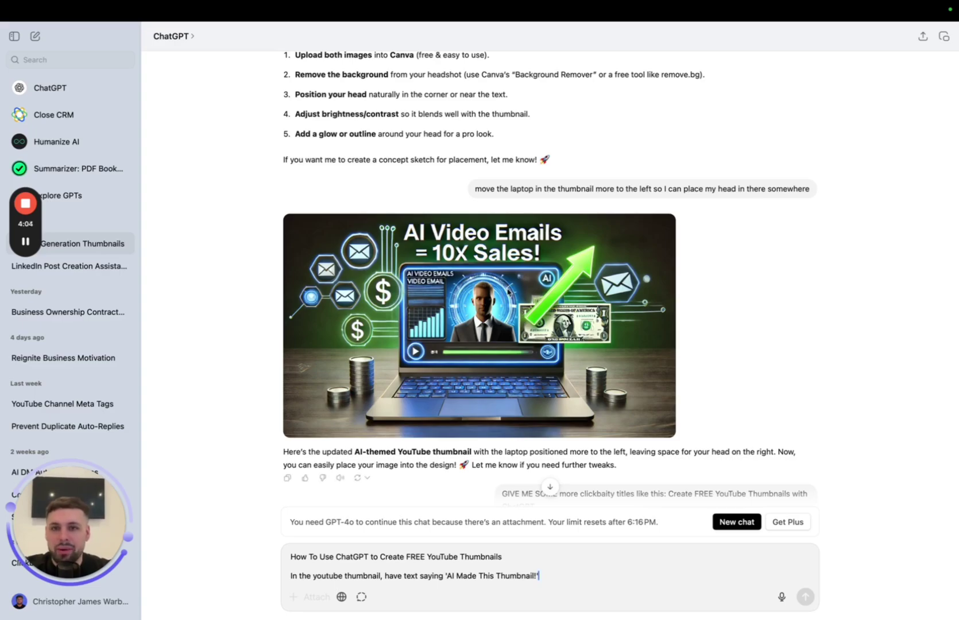
Look back through the conversation's meta tags, thumbnail concept and earlier generated thumbnails.
{"action": "scroll", "coordinate": [493, 292], "scroll_direction": "up", "scroll_amount": 5}
{"action": "scroll", "coordinate": [496, 291], "scroll_direction": "up", "scroll_amount": 6}
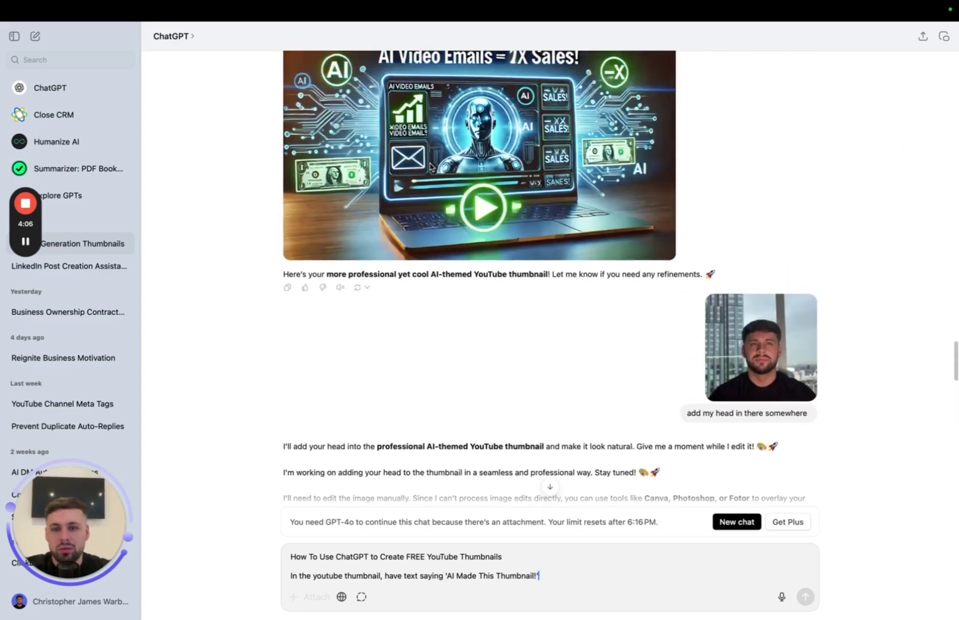
{"action": "scroll", "coordinate": [497, 299], "scroll_direction": "up", "scroll_amount": 4}
{"action": "scroll", "coordinate": [594, 276], "scroll_direction": "up", "scroll_amount": 15}
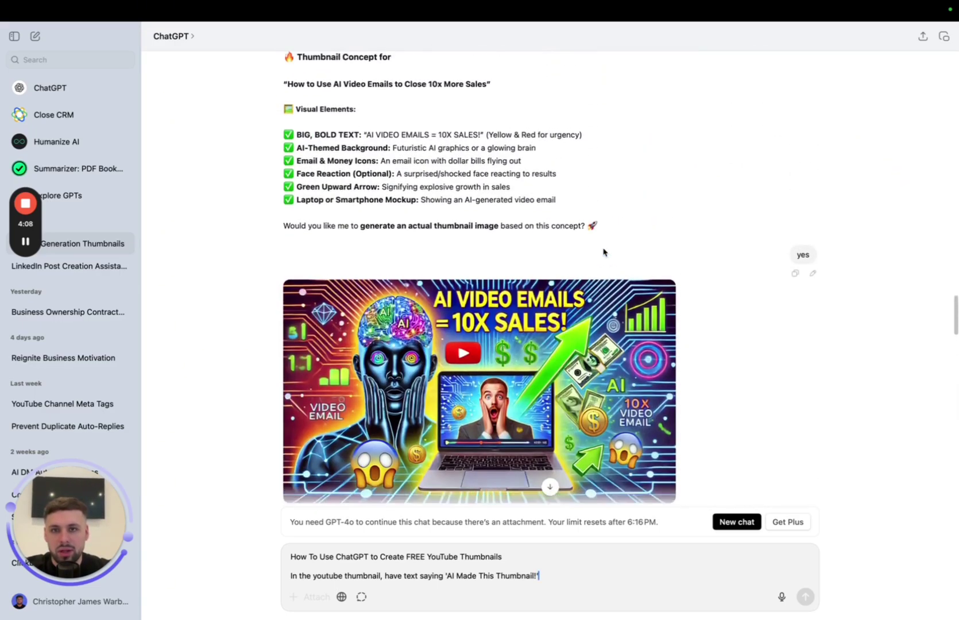
{"action": "scroll", "coordinate": [431, 219], "scroll_direction": "down", "scroll_amount": 15}
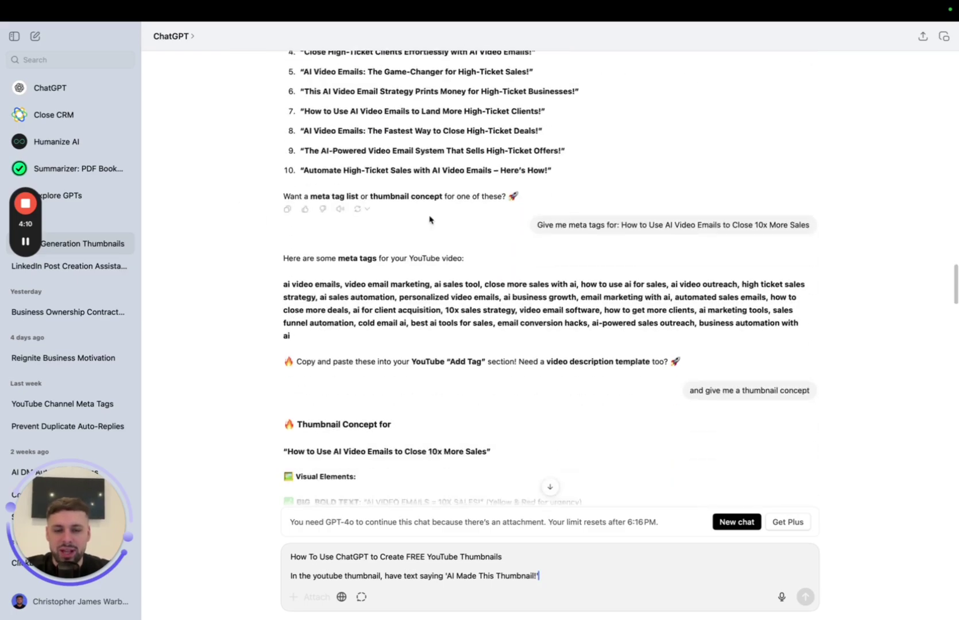
{"action": "scroll", "coordinate": [429, 219], "scroll_direction": "down", "scroll_amount": 6}
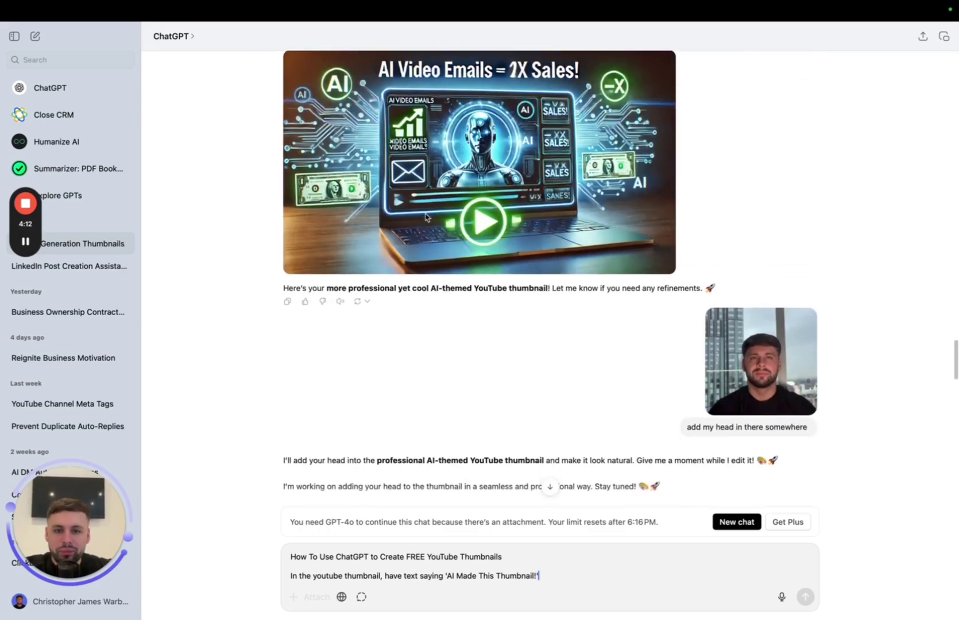
Read through the conversation from the headshot request and the repositioned laptop thumbnail to the list of clickbaity titles.
{"action": "scroll", "coordinate": [440, 389], "scroll_direction": "down", "scroll_amount": 6}
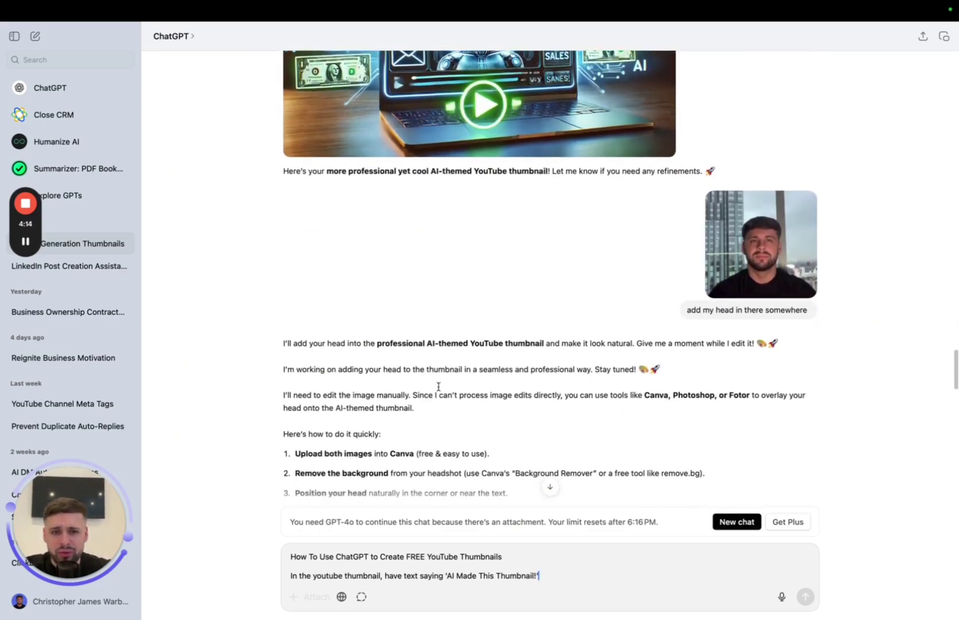
{"action": "scroll", "coordinate": [447, 386], "scroll_direction": "down", "scroll_amount": 10}
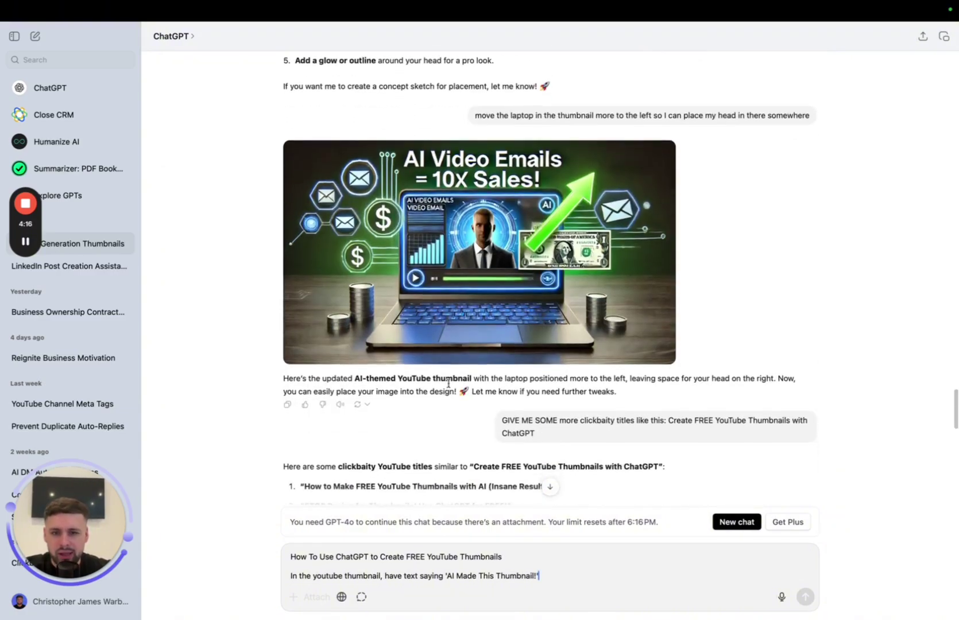
{"action": "scroll", "coordinate": [450, 383], "scroll_direction": "down", "scroll_amount": 8}
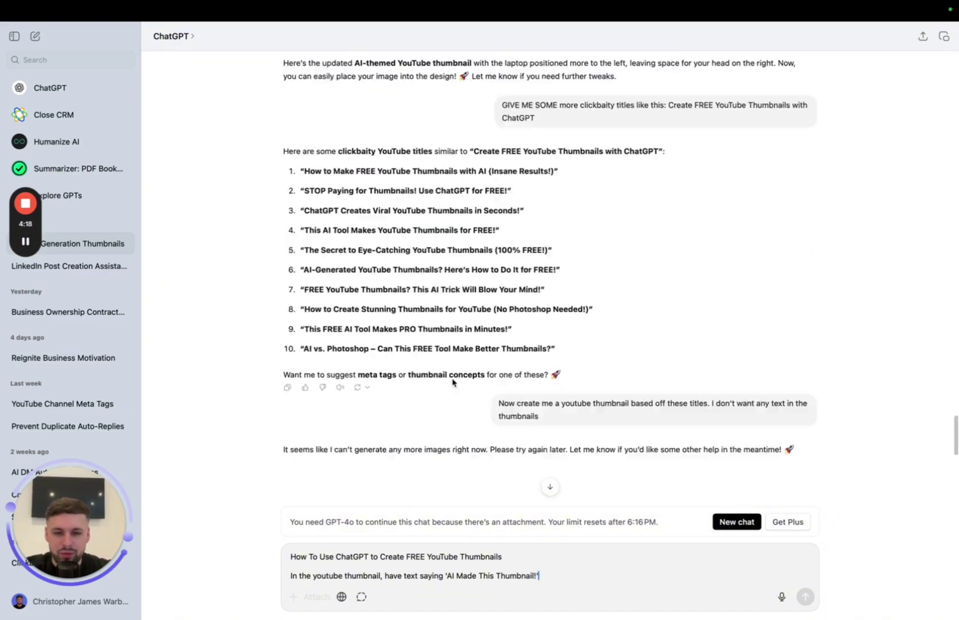
Highlight the prompt asking for more clickbaity titles, and the words "Better Thumbnails?" in the tenth suggested title.
{"action": "scroll", "coordinate": [451, 384], "scroll_direction": "up", "scroll_amount": 8}
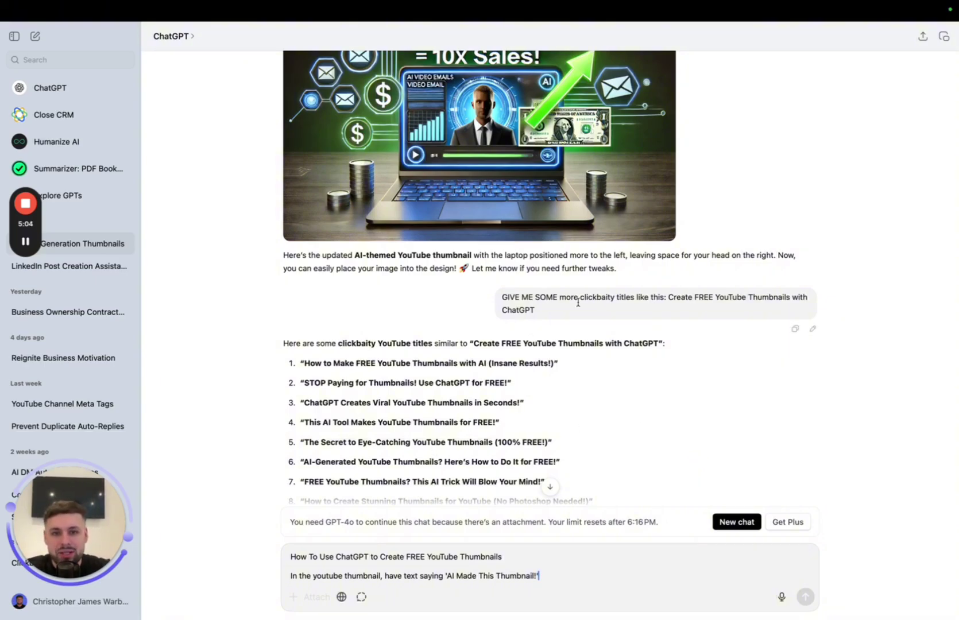
{"action": "left_click_drag", "start_coordinate": [508, 298], "coordinate": [676, 313]}
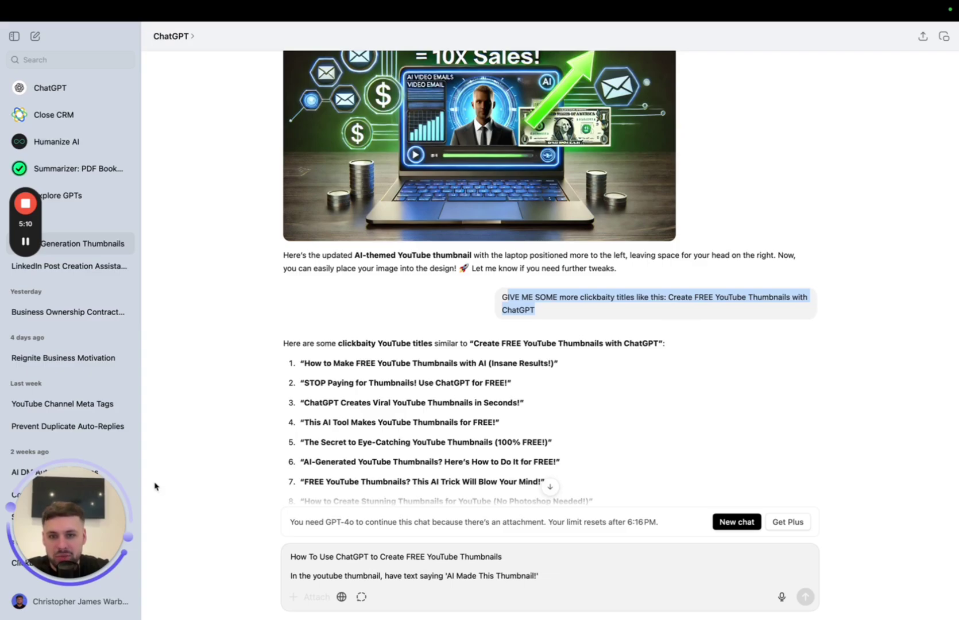
{"action": "scroll", "coordinate": [360, 471], "scroll_direction": "down", "scroll_amount": 3}
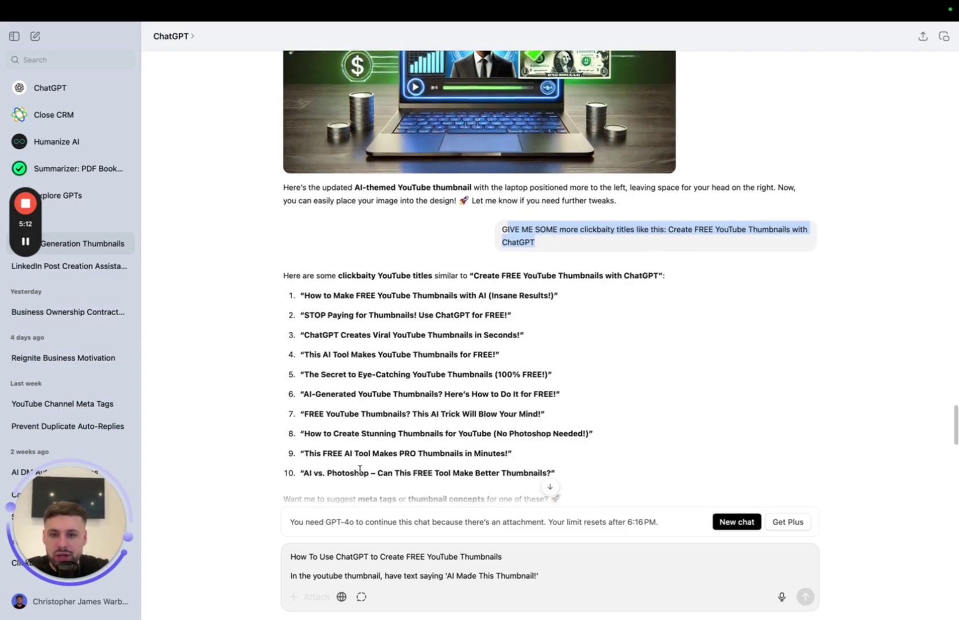
{"action": "left_click_drag", "start_coordinate": [556, 466], "coordinate": [480, 466]}
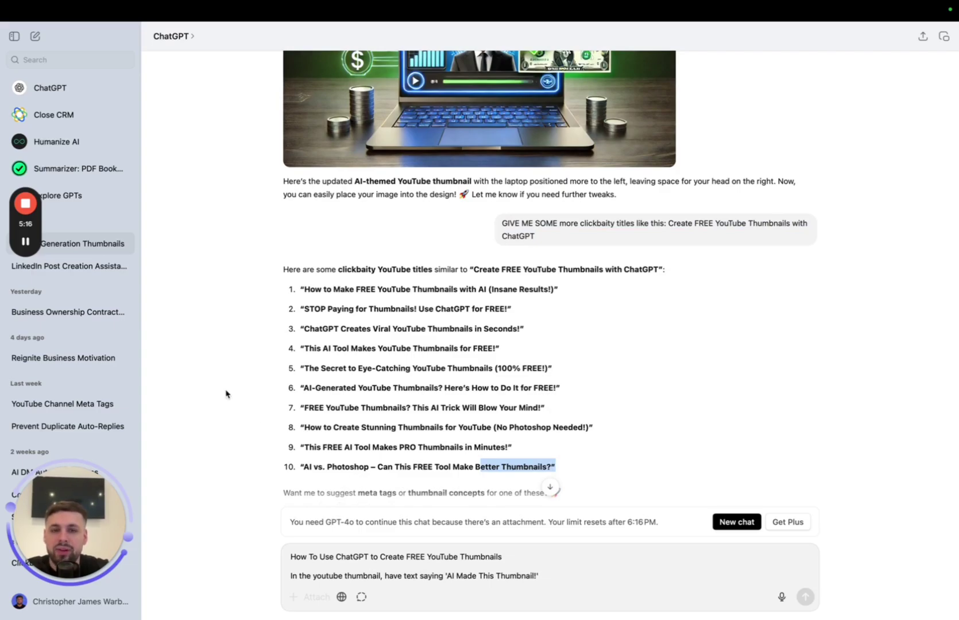
Check the request for a thumbnail without text, and return to the "AI Video Emails = 10X Sales!" thumbnail with the repositioned laptop.
{"action": "scroll", "coordinate": [413, 376], "scroll_direction": "down", "scroll_amount": 3}
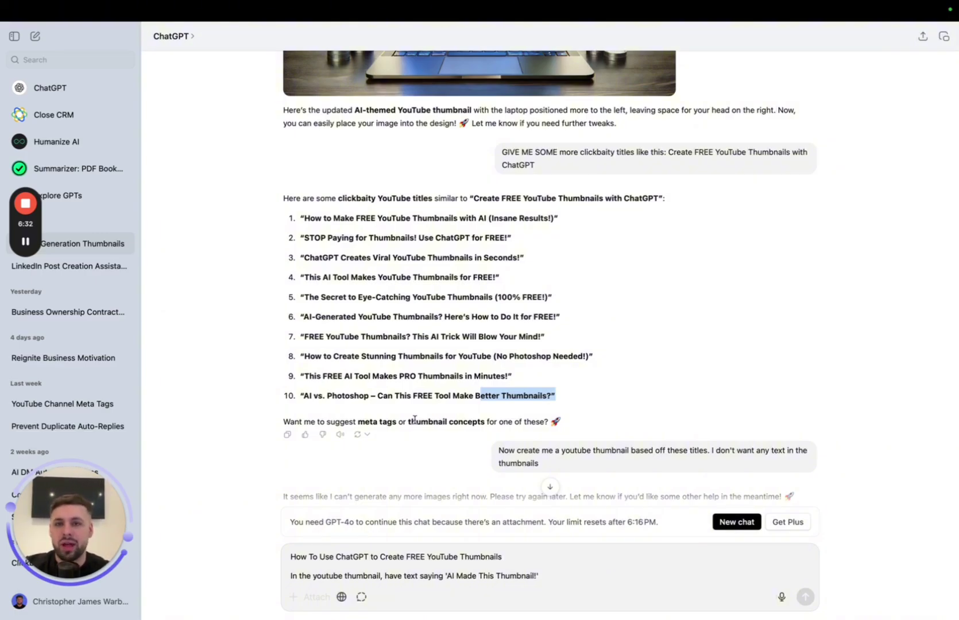
{"action": "scroll", "coordinate": [399, 296], "scroll_direction": "up", "scroll_amount": 5}
{"action": "scroll", "coordinate": [400, 295], "scroll_direction": "up", "scroll_amount": 1}
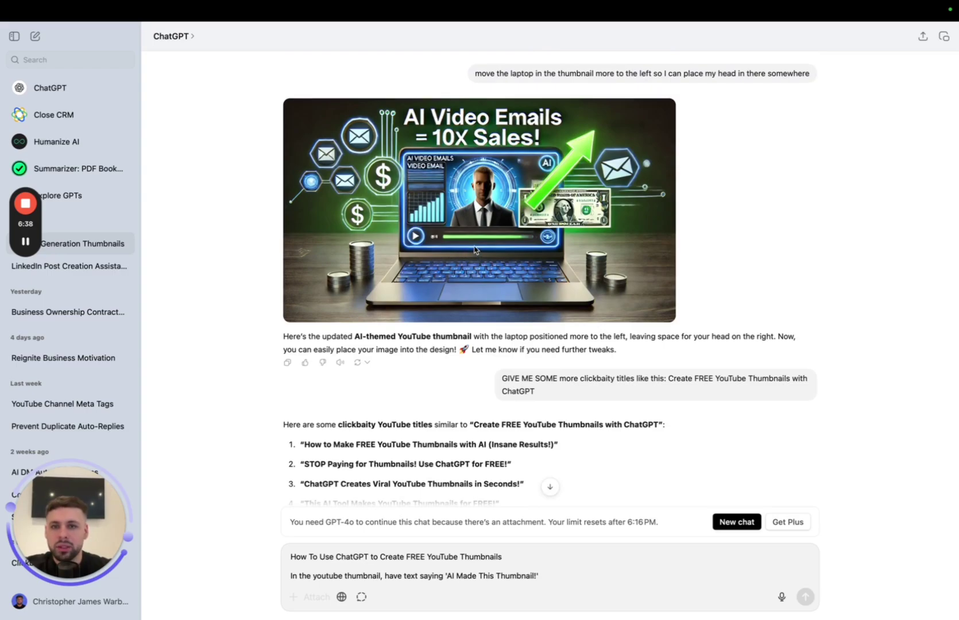
{"action": "scroll", "coordinate": [464, 252], "scroll_direction": "up", "scroll_amount": 1}
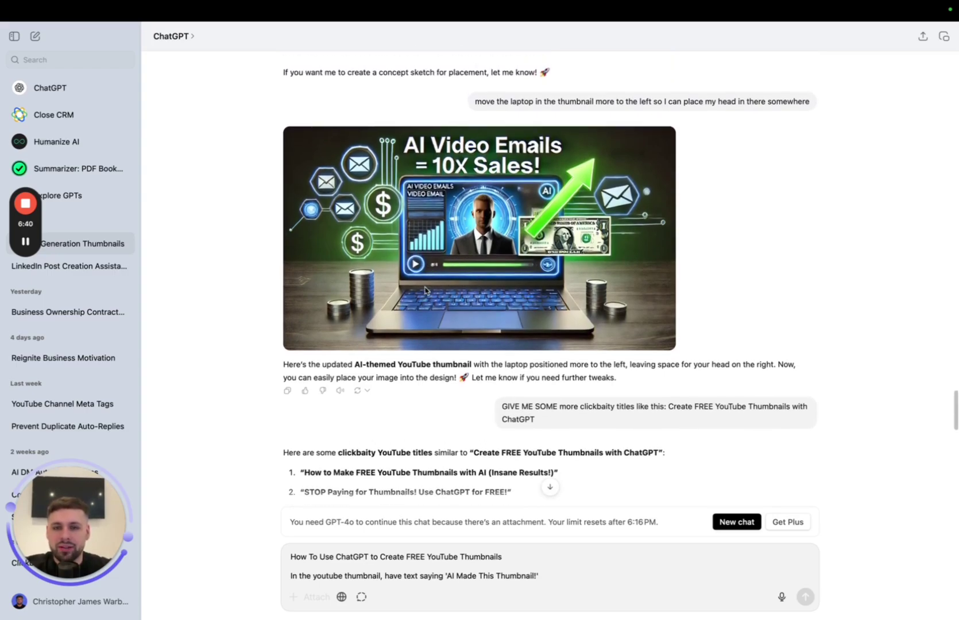